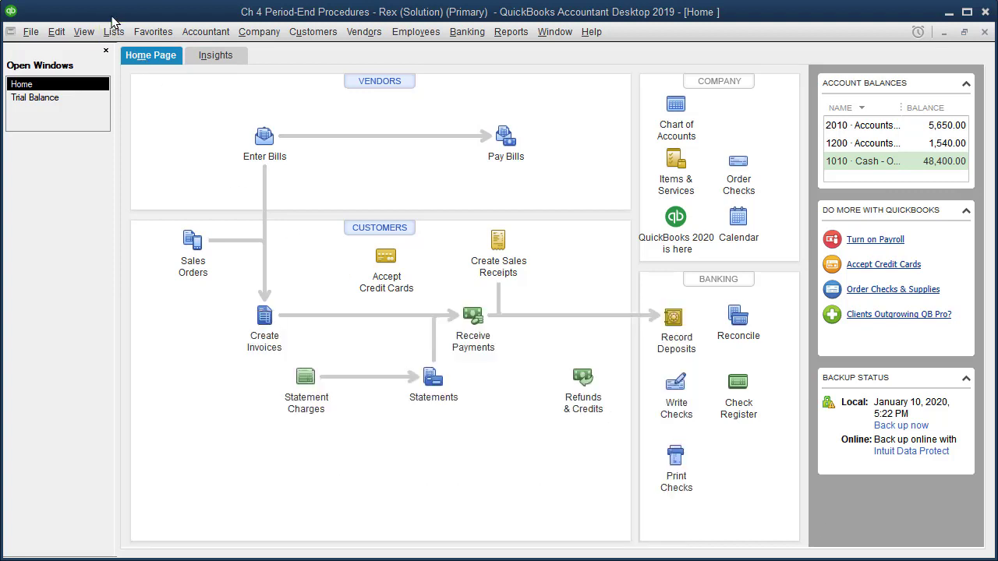
# - Open the Chart of Accounts
pyautogui.click(113, 32)
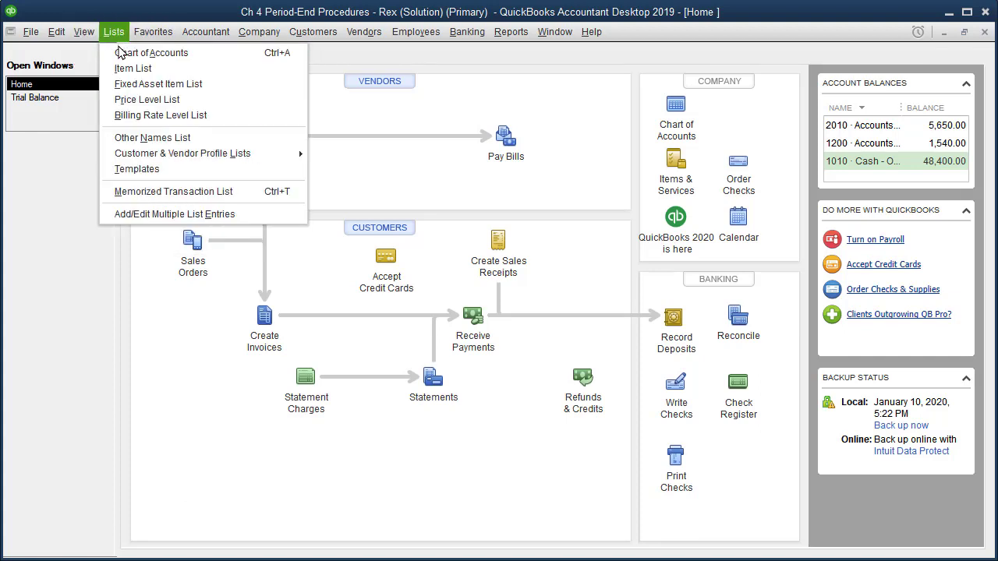
pyautogui.moveTo(201, 34)
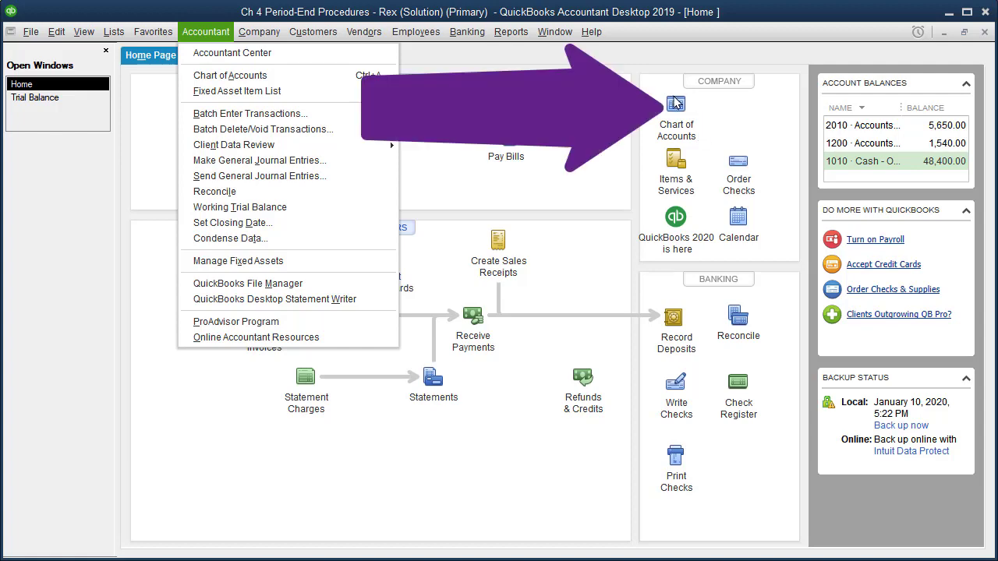
pyautogui.click(708, 118)
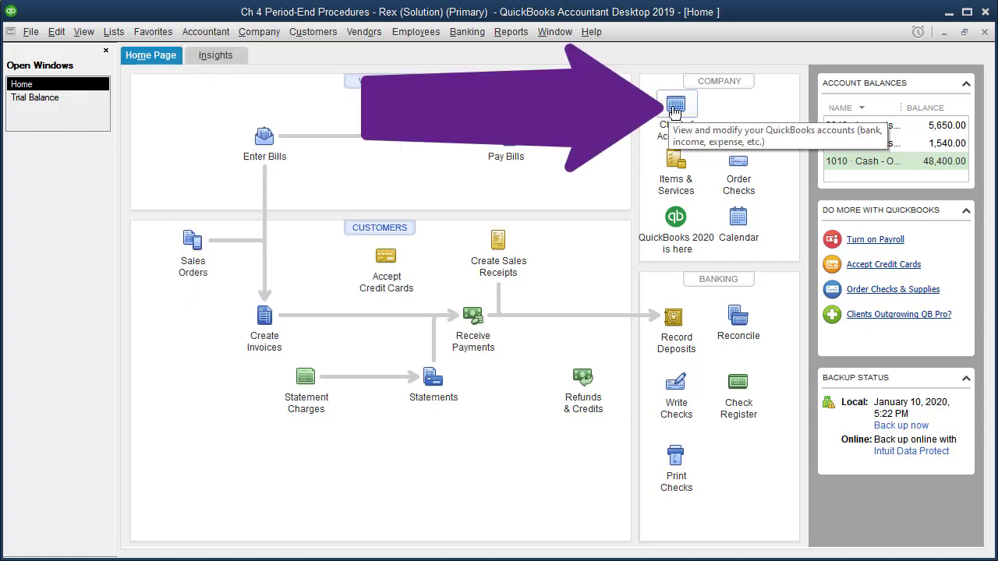
pyautogui.click(675, 110)
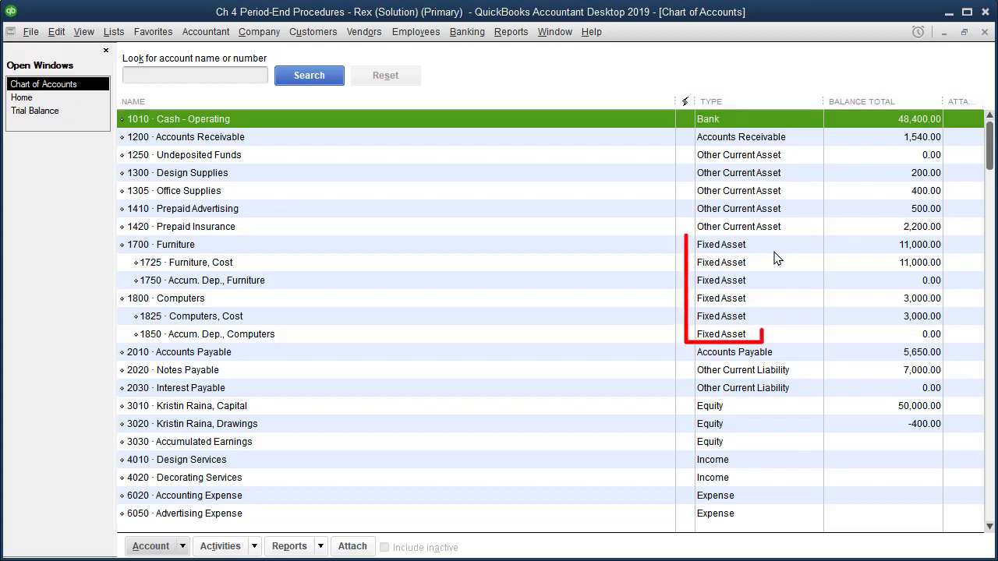
# - Examine the furniture and computer fixed asset accounts in the Chart of Accounts, comparing their cost and accumulated depreciation balances
pyautogui.click(753, 247)
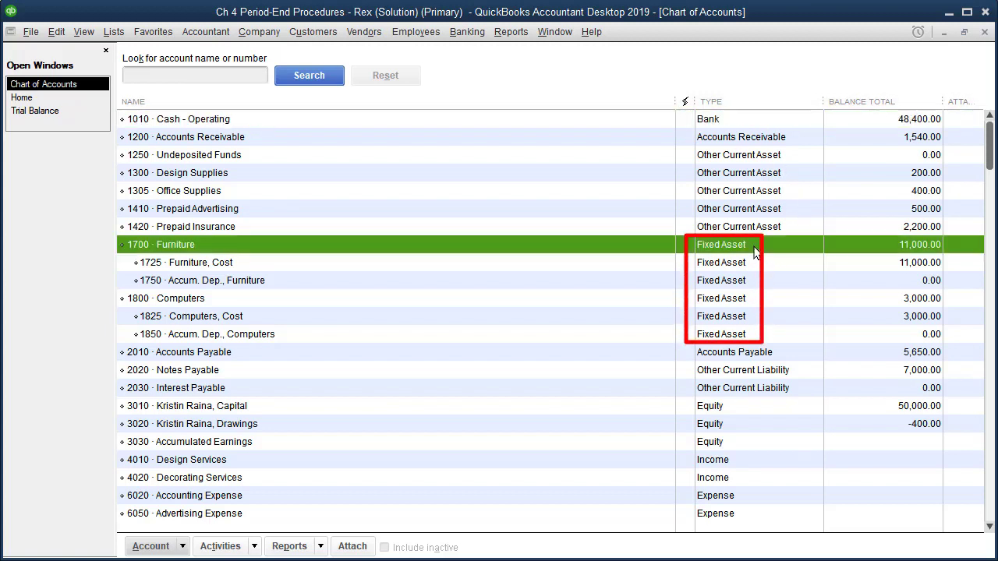
pyautogui.click(745, 335)
pyautogui.click(216, 248)
pyautogui.click(231, 265)
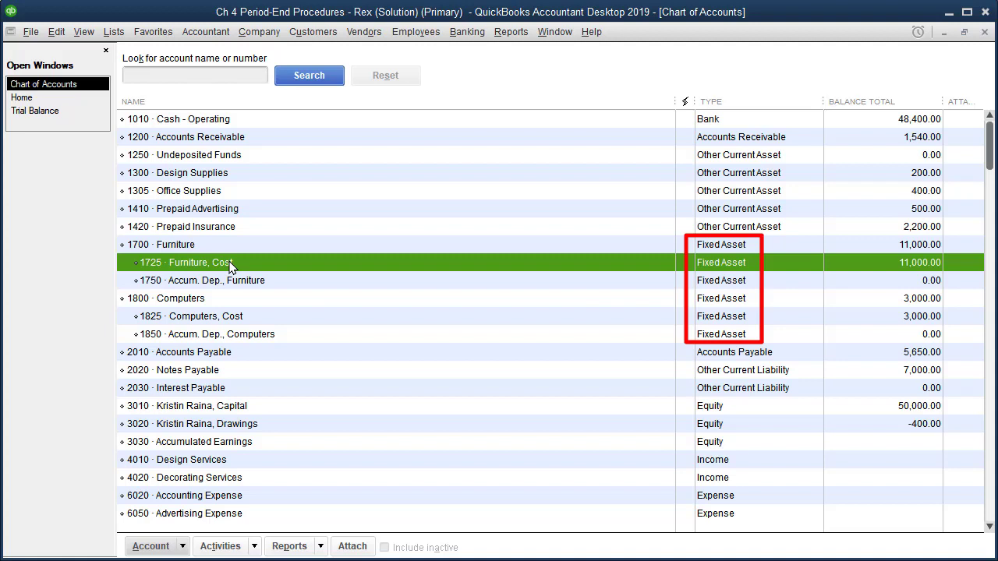
pyautogui.click(224, 322)
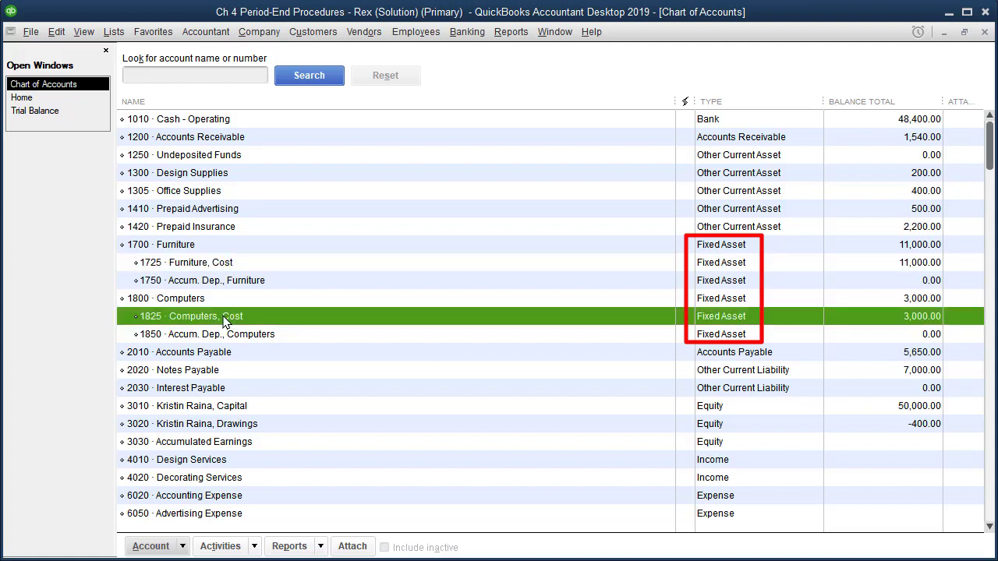
pyautogui.click(224, 268)
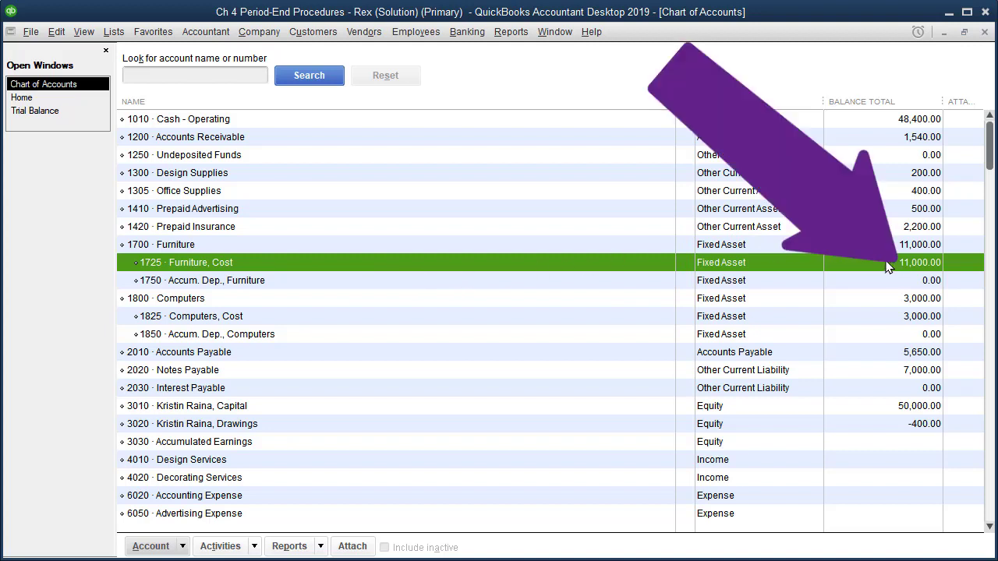
pyautogui.click(864, 281)
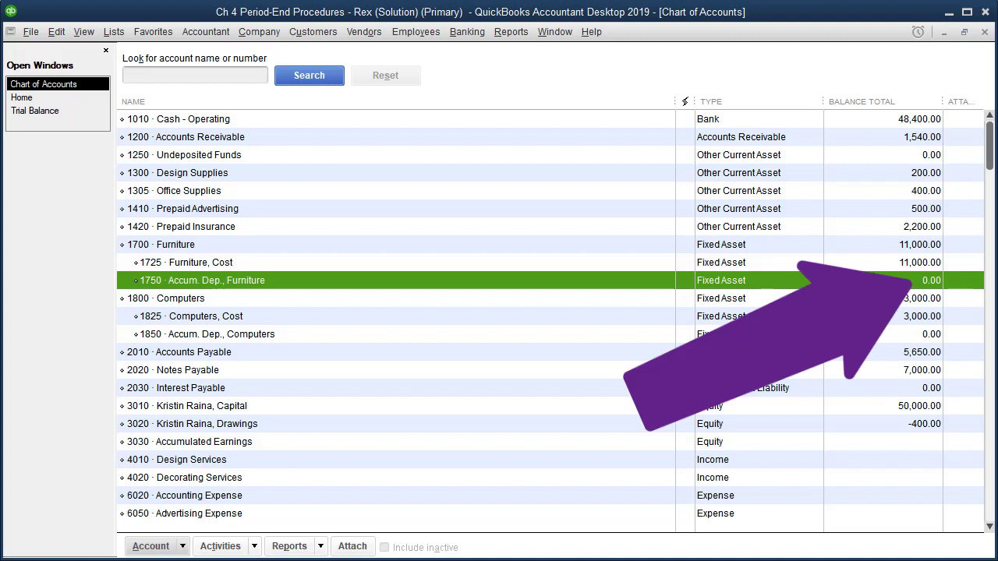
pyautogui.click(886, 264)
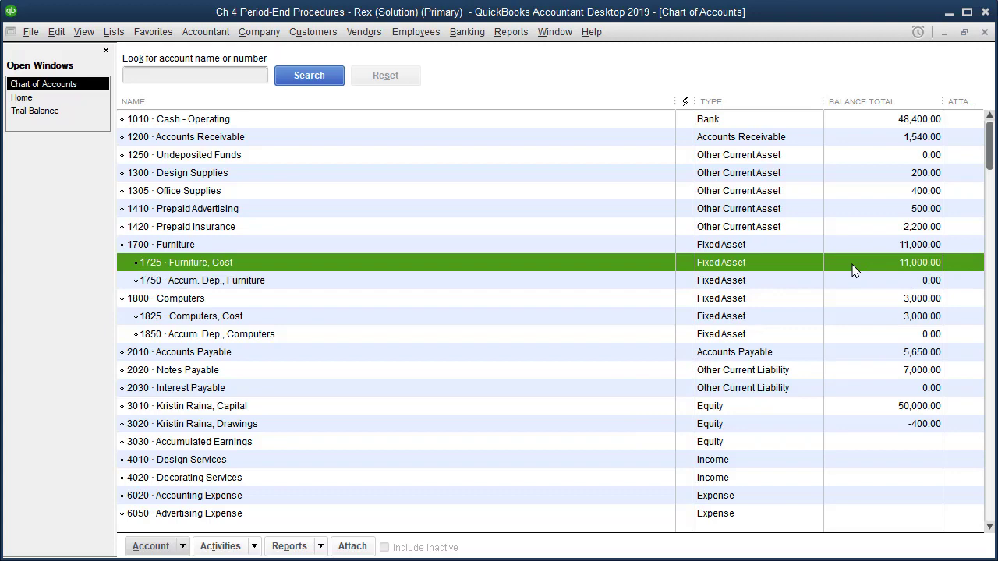
# - Open the register of account 1725 Furniture, Cost and bring up its 01/31/2019 general journal entry
pyautogui.doubleClick(857, 266)
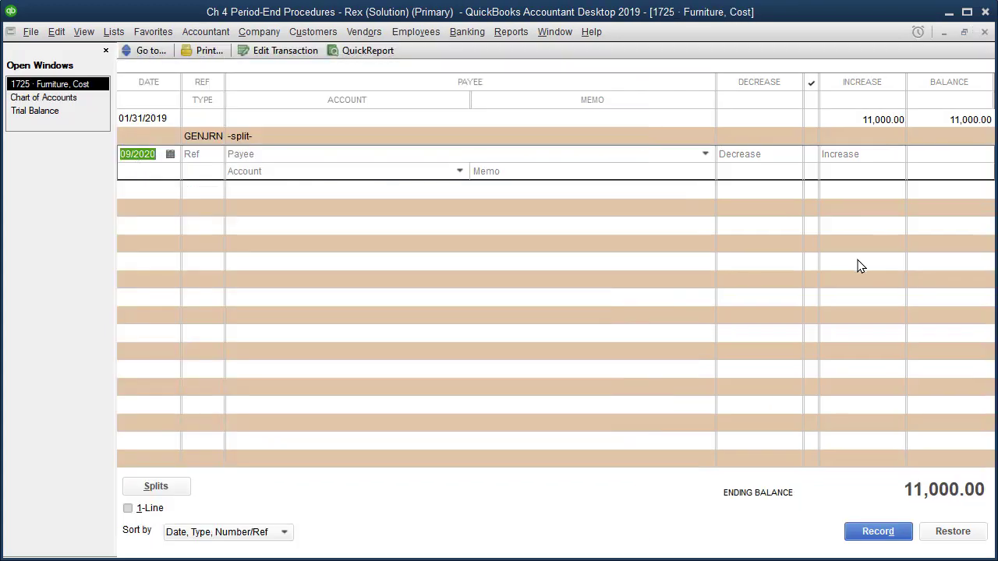
pyautogui.click(433, 134)
pyautogui.click(175, 154)
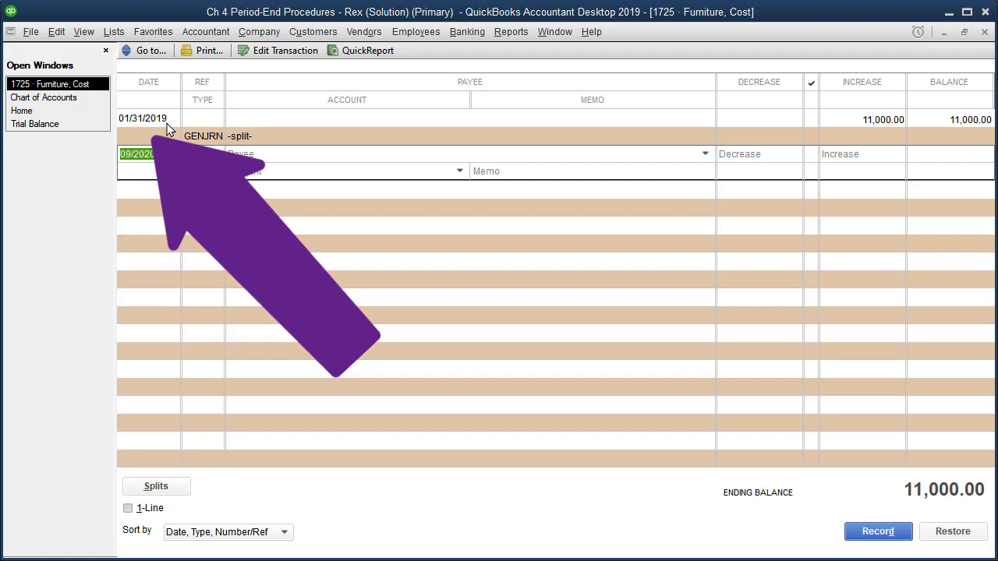
pyautogui.rightClick(300, 125)
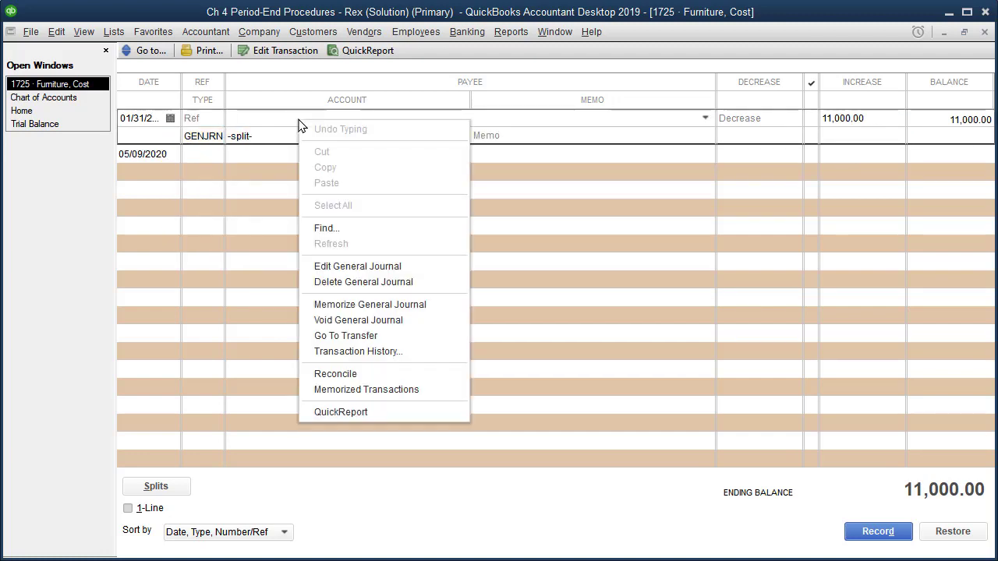
pyautogui.click(357, 266)
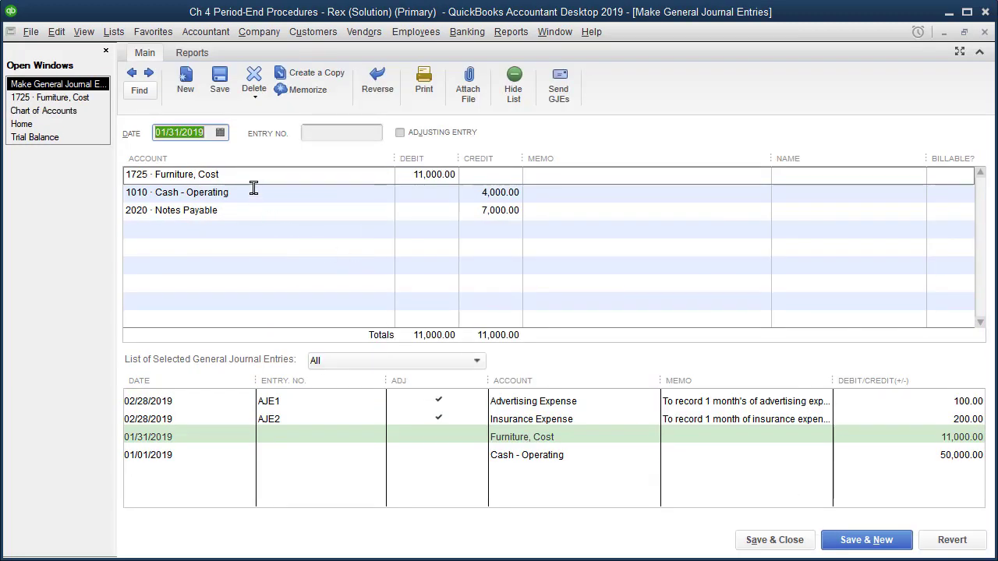
# - Review the furniture purchase entry's accounts, debit, credits and date, and close the entry and the account register
pyautogui.click(252, 178)
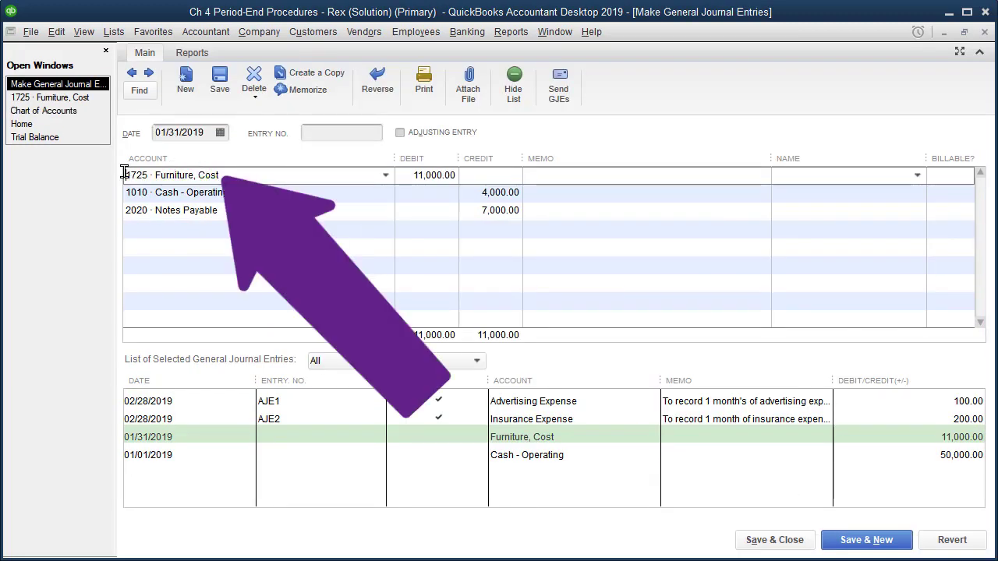
pyautogui.moveTo(402, 177); pyautogui.dragTo(485, 177)
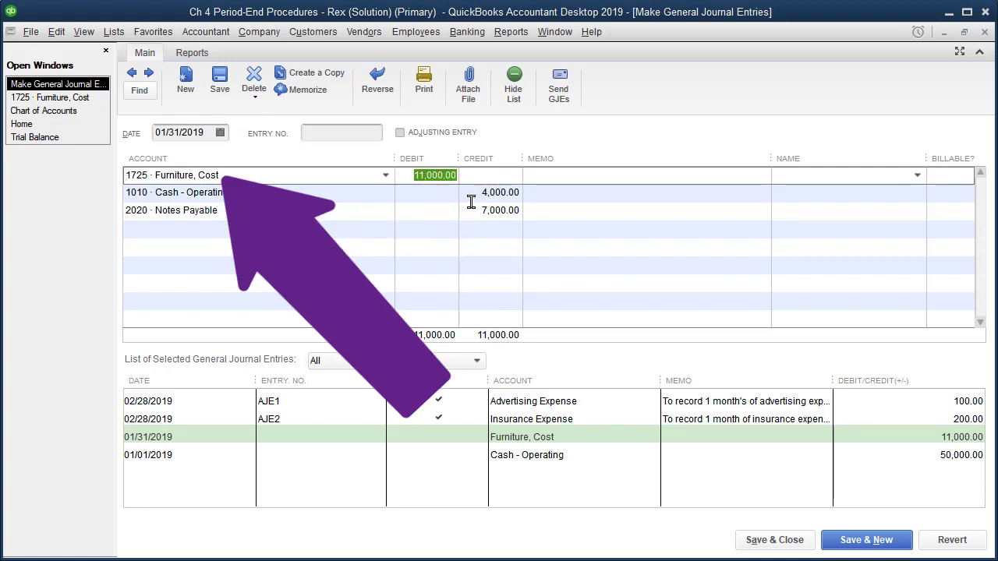
pyautogui.click(472, 197)
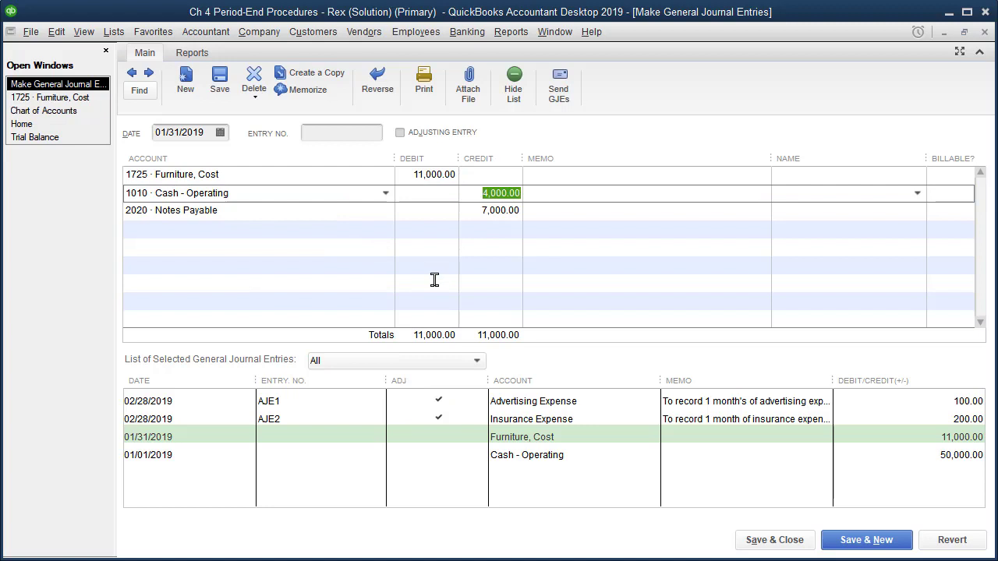
pyautogui.click(473, 209)
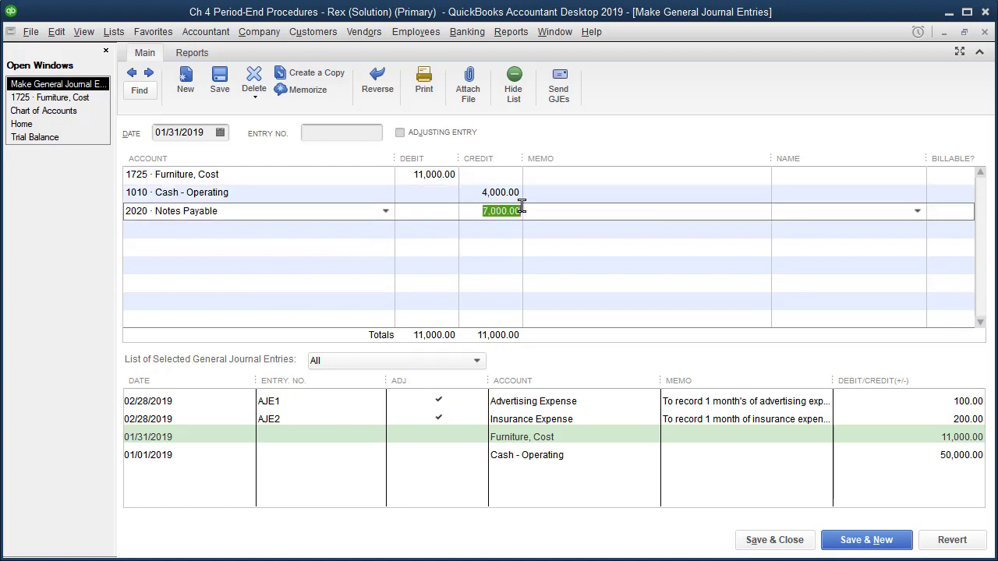
pyautogui.click(407, 174)
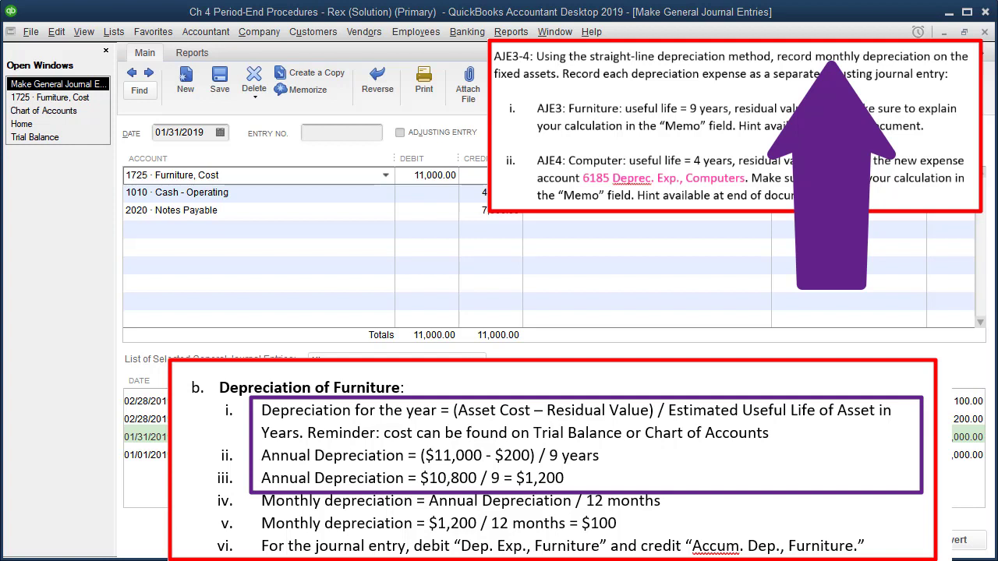
pyautogui.click(206, 134)
pyautogui.moveTo(207, 134); pyautogui.dragTo(137, 130)
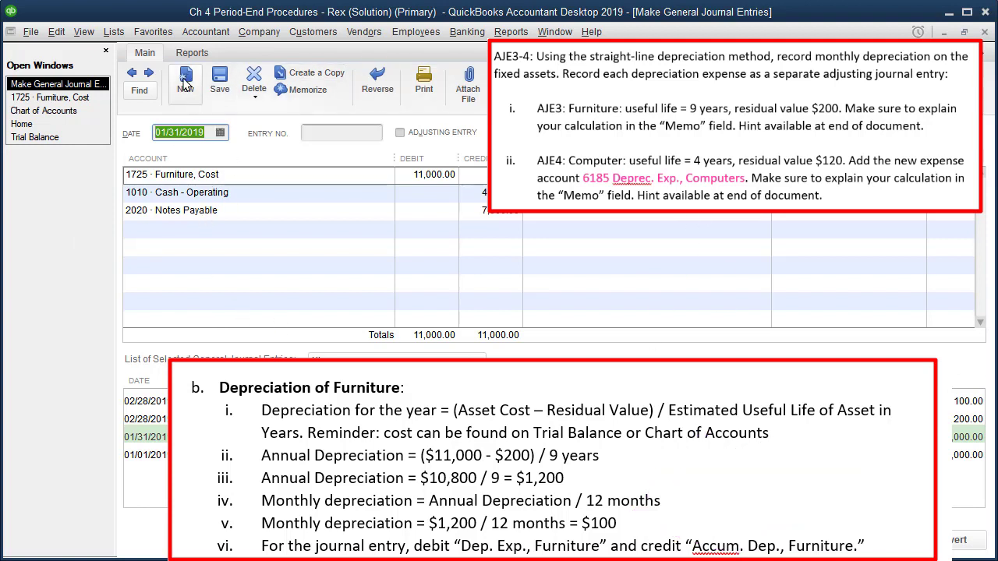
pyautogui.click(985, 32)
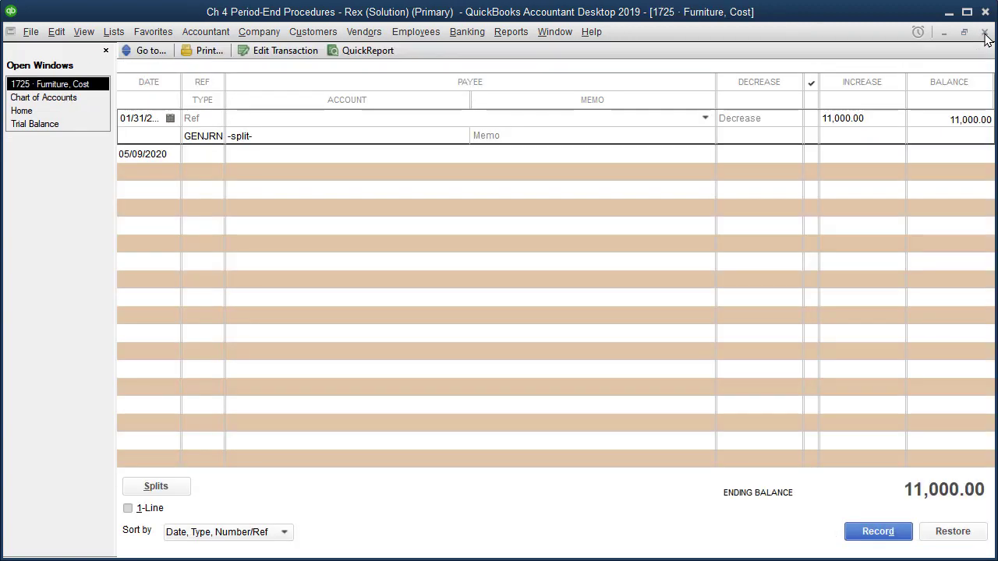
pyautogui.click(985, 32)
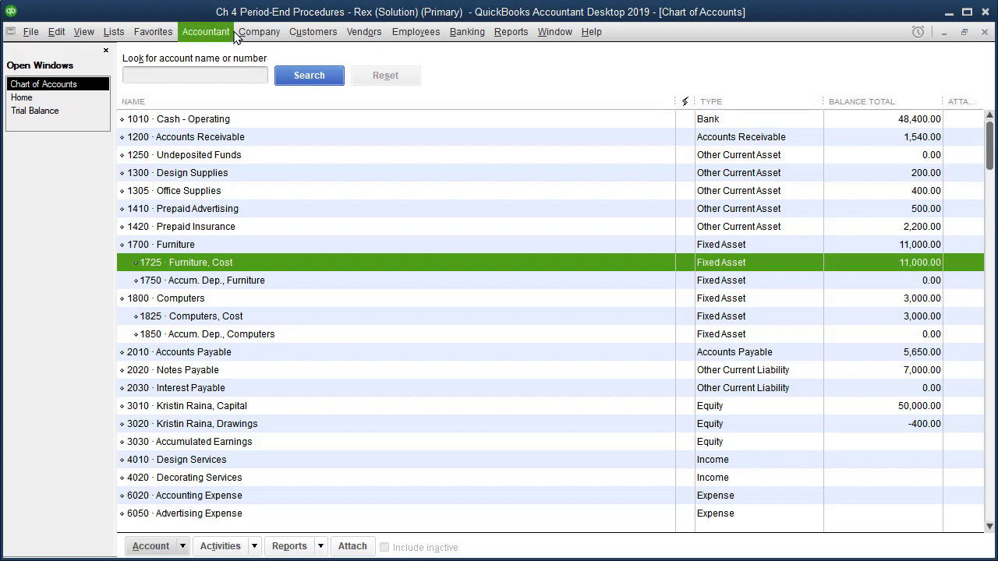
# - Start a new general journal entry dated 02/28/2019, keeping the entry number AJE3
pyautogui.click(255, 32)
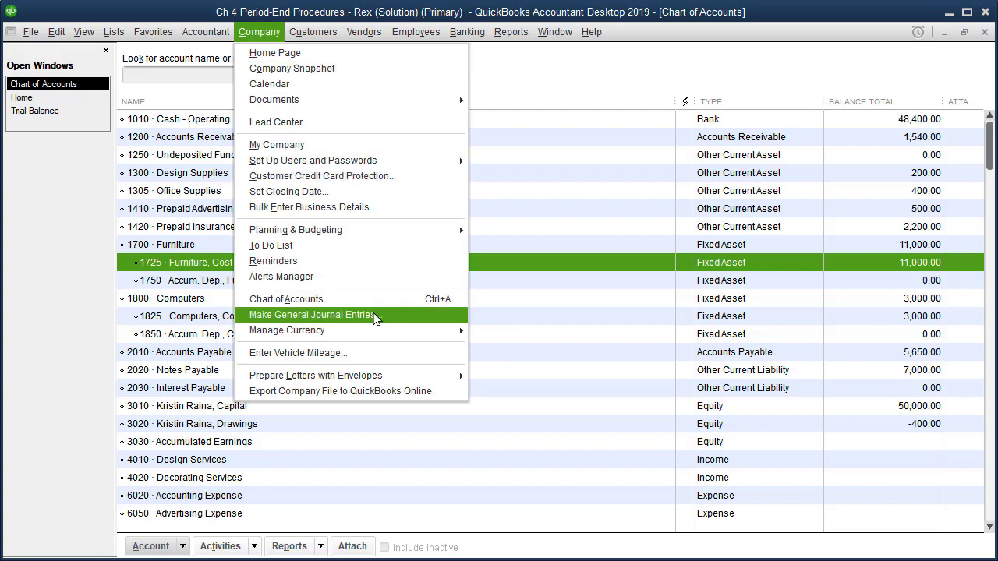
pyautogui.click(398, 320)
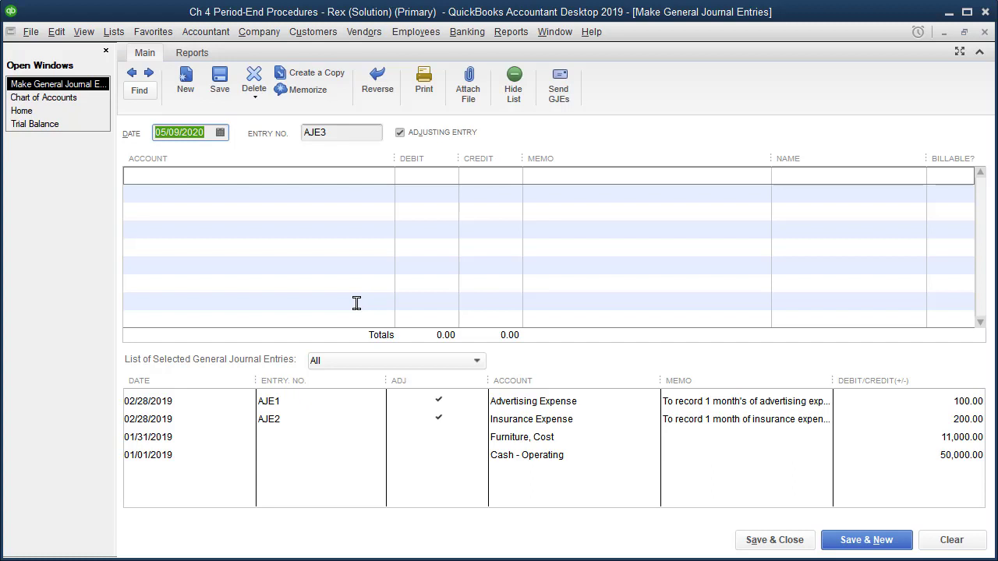
pyautogui.write('022819')
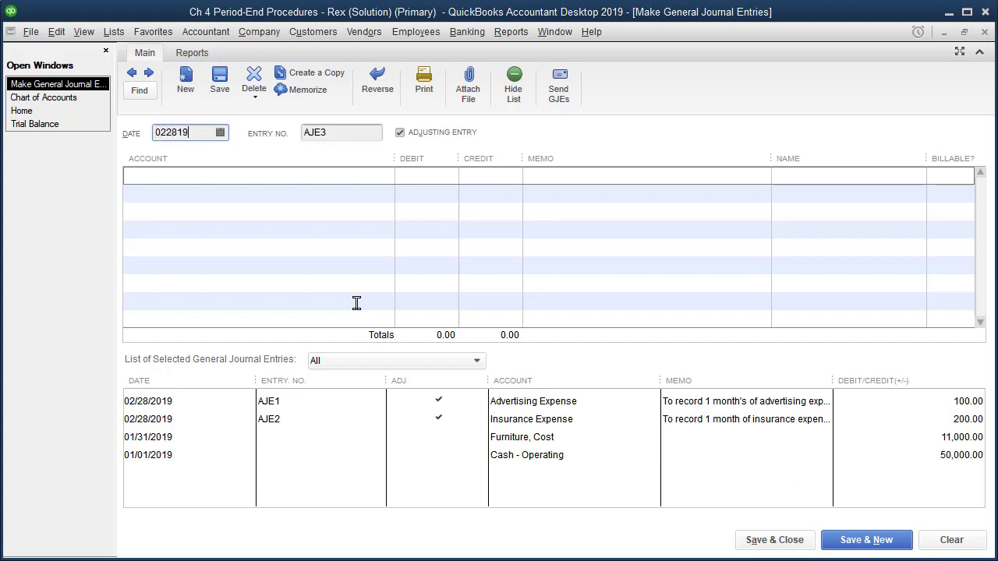
pyautogui.press('Tab')
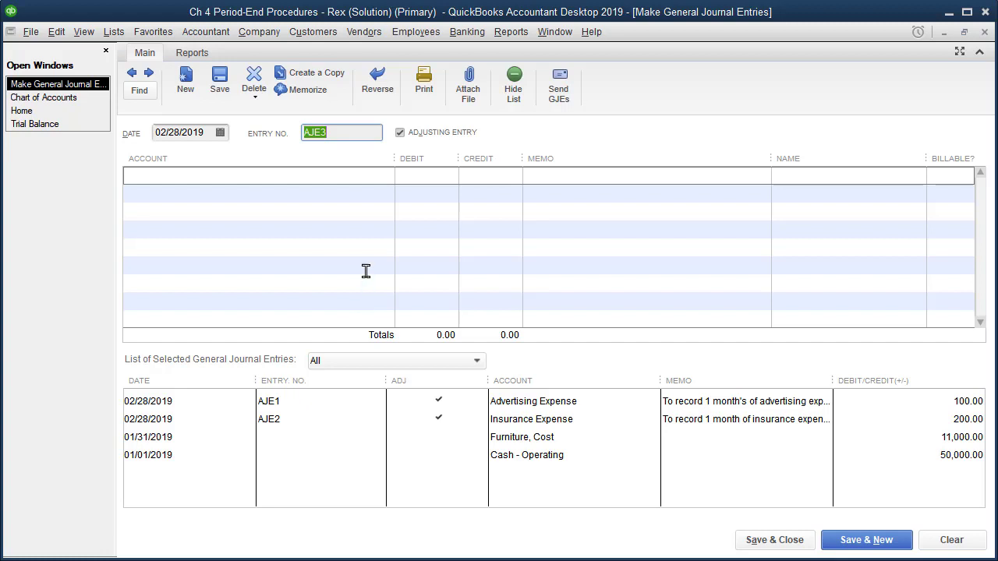
# - Debit 6175 Deprec. Exp., Furniture for 100.00 on the first line, with a balancing 100.00 credit on the second line
pyautogui.click(417, 172)
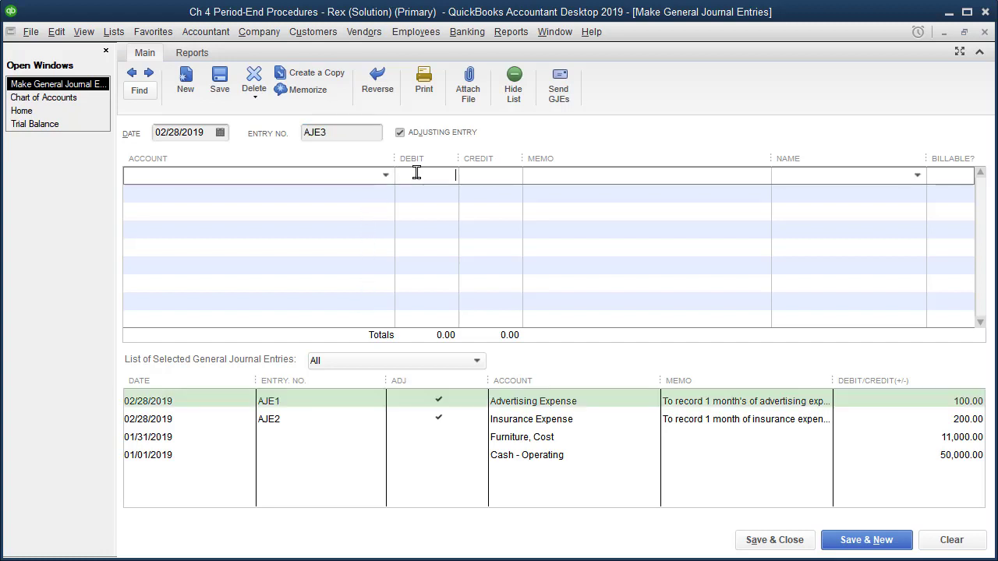
pyautogui.write('100')
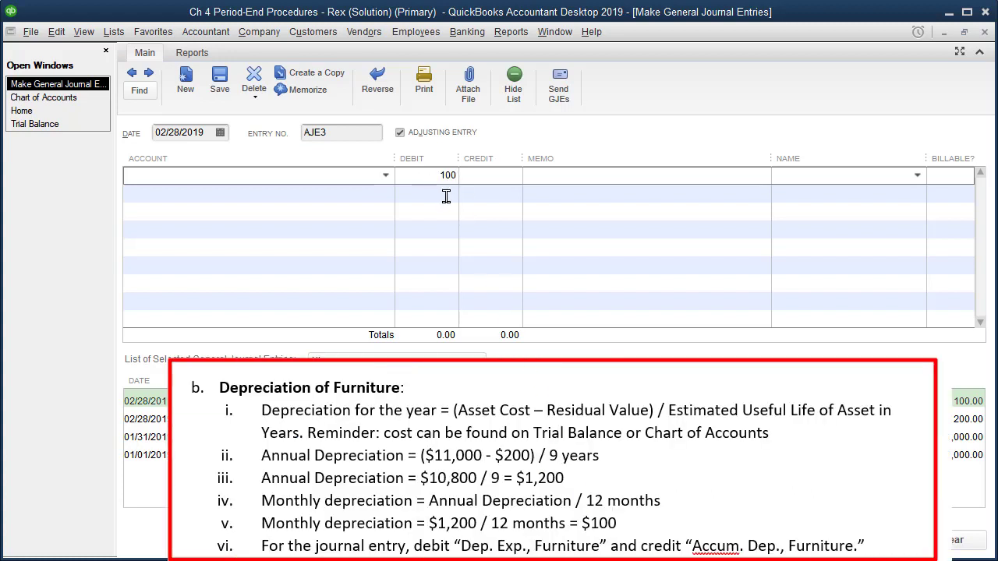
pyautogui.click(477, 195)
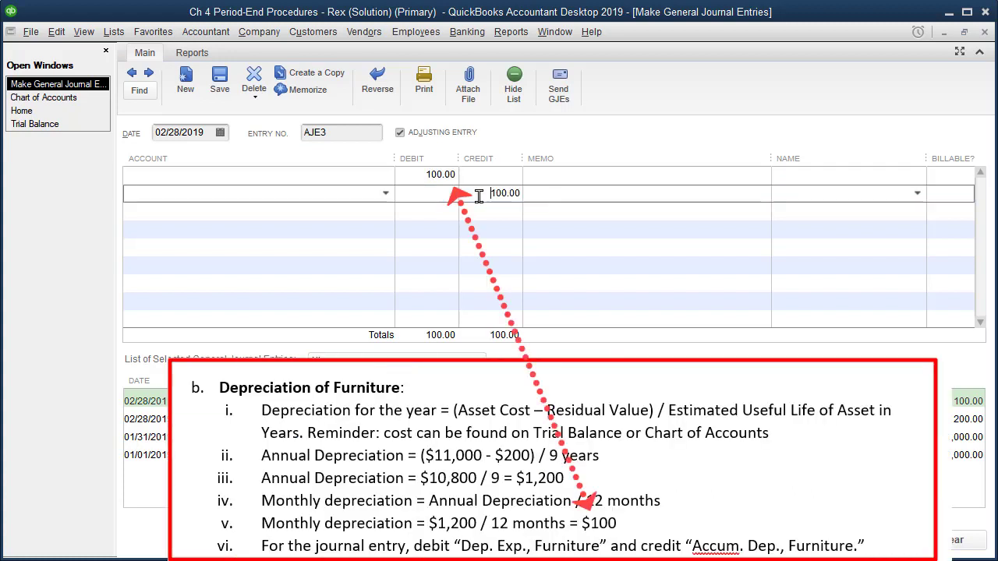
pyautogui.click(345, 174)
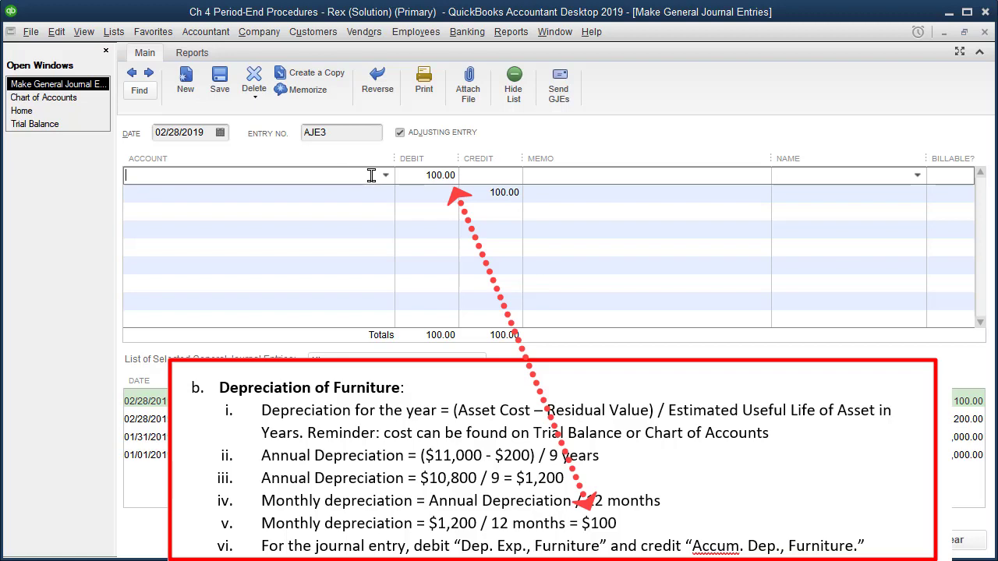
pyautogui.click(383, 176)
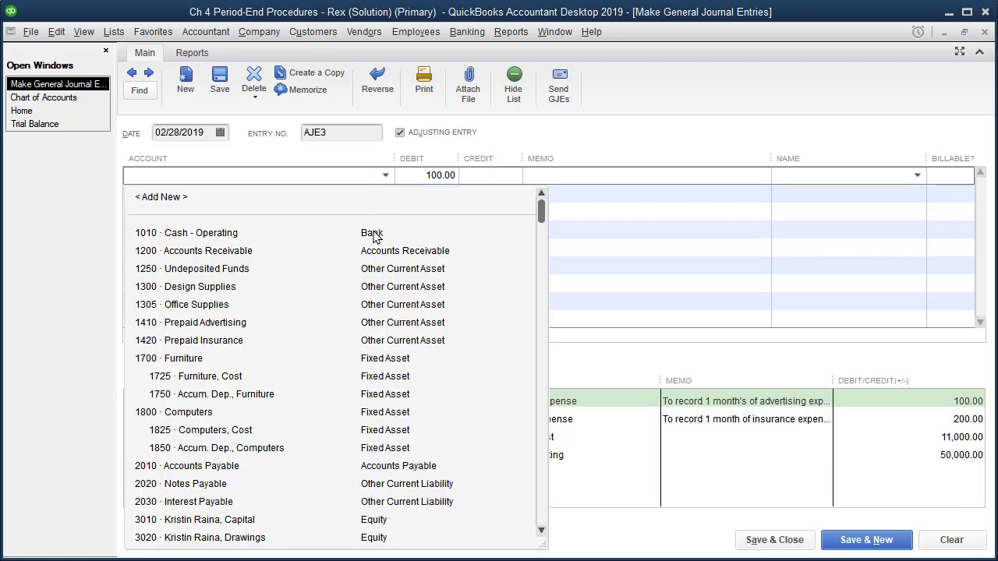
pyautogui.scroll(-4, 362, 287)
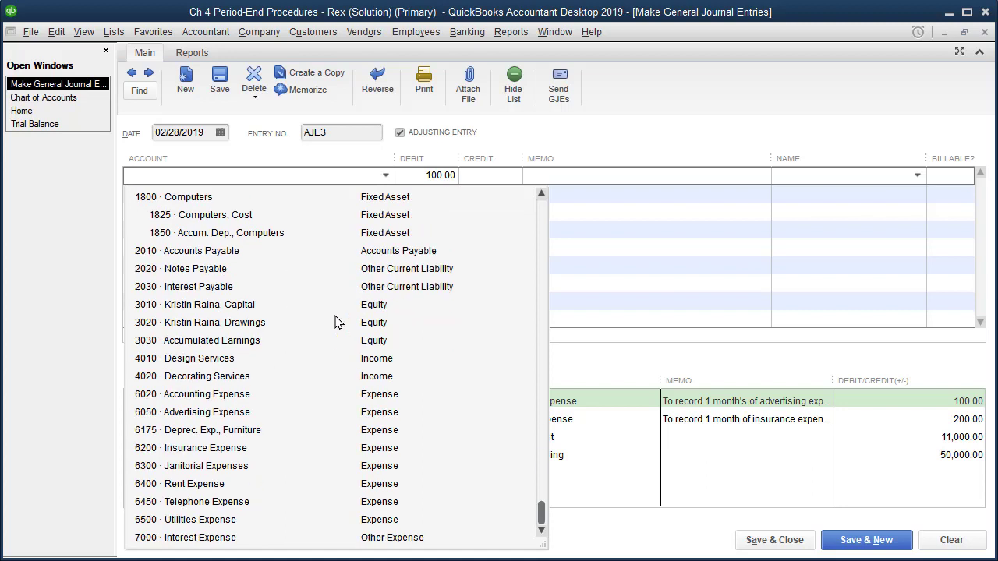
pyautogui.click(258, 433)
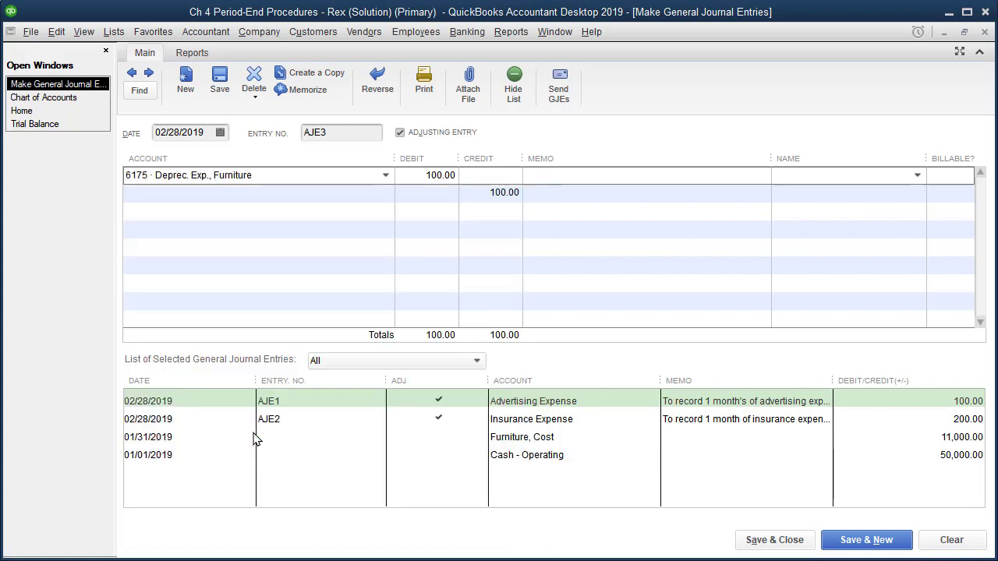
# - Assign the 100.00 credit on the second line to account 1750 Accum. Dep., Furniture
pyautogui.click(328, 195)
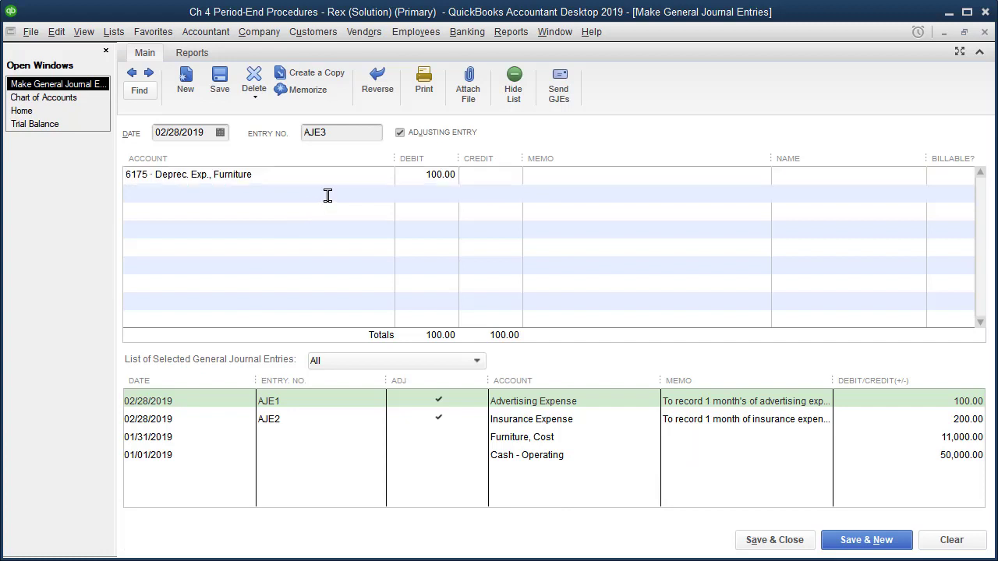
pyautogui.click(384, 194)
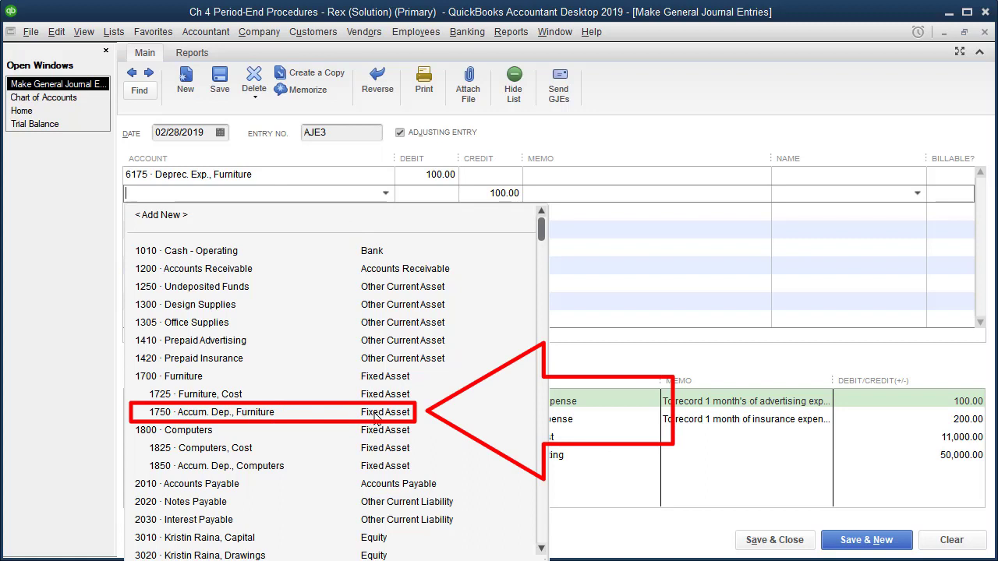
pyautogui.click(279, 415)
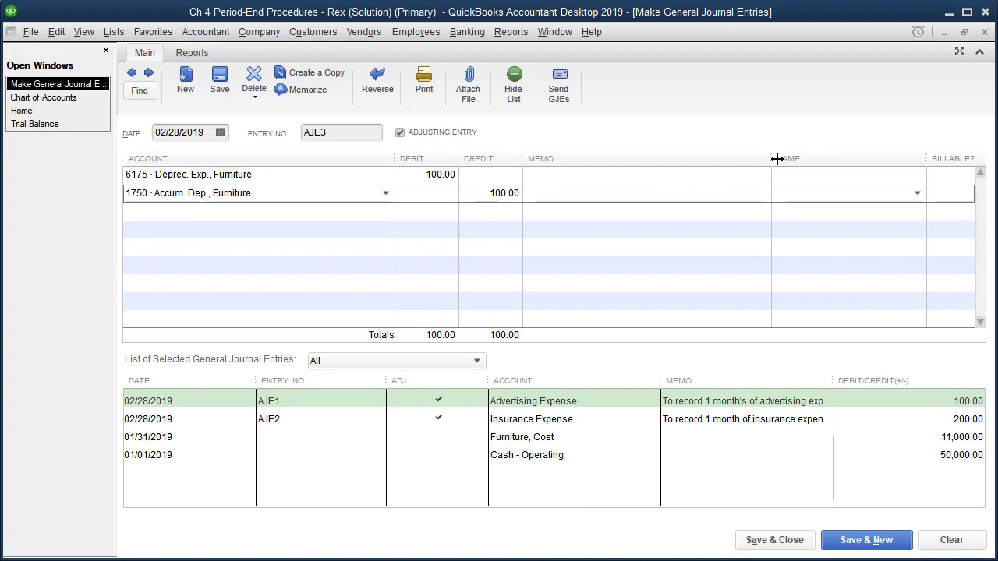
# - Add the first-line memo "Straight-line depreciation: ($11,000 cost - $200 residual value) / 9 years = $1,200 per year = $100 per month" and save AJE3
pyautogui.moveTo(775, 159); pyautogui.dragTo(903, 159)
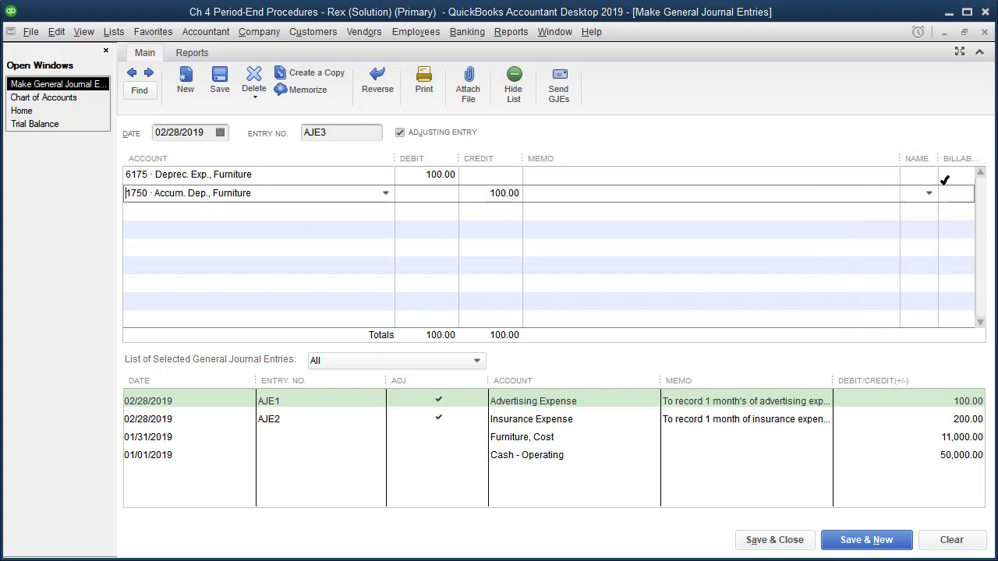
pyautogui.click(545, 181)
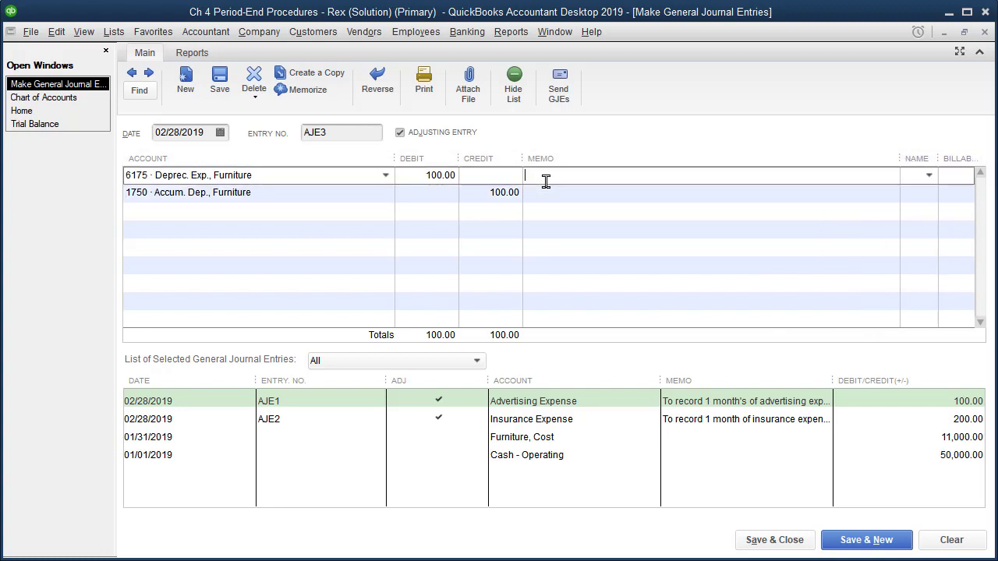
pyautogui.write('Straight-line depreciation: ($1')
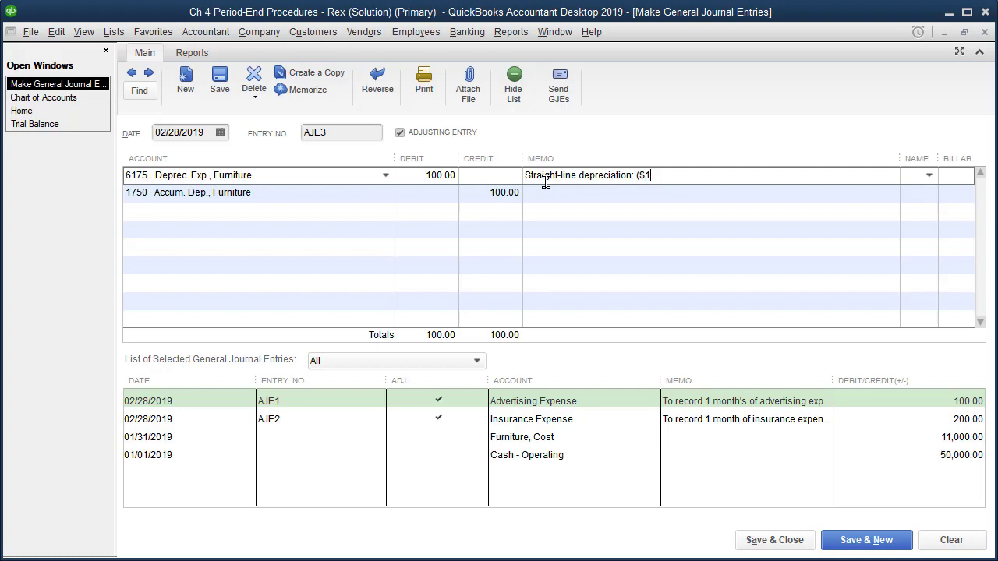
pyautogui.write('1,000 cost - $200 residual value')
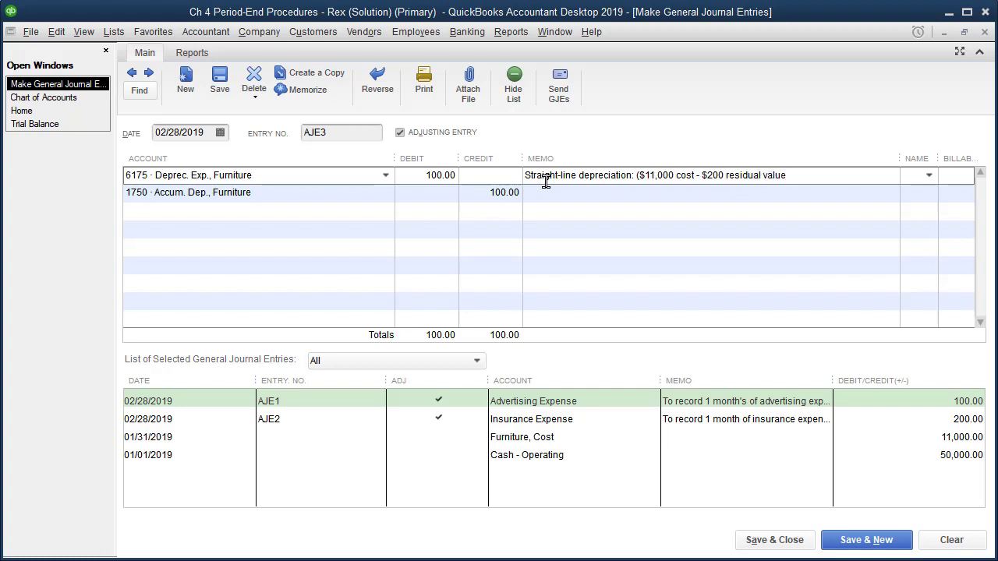
pyautogui.write(') / 9 years = ')
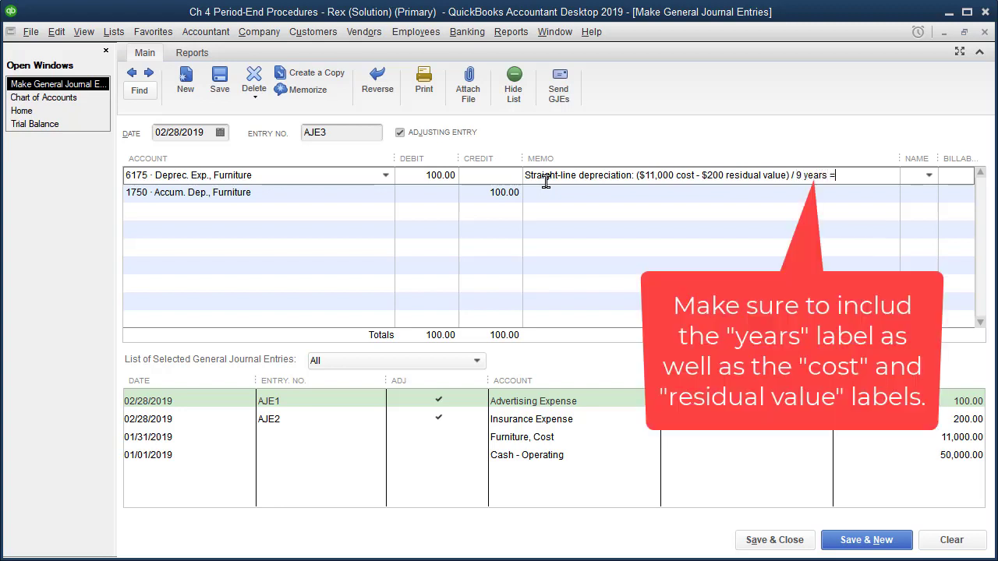
pyautogui.write('$1,200 per year = $1')
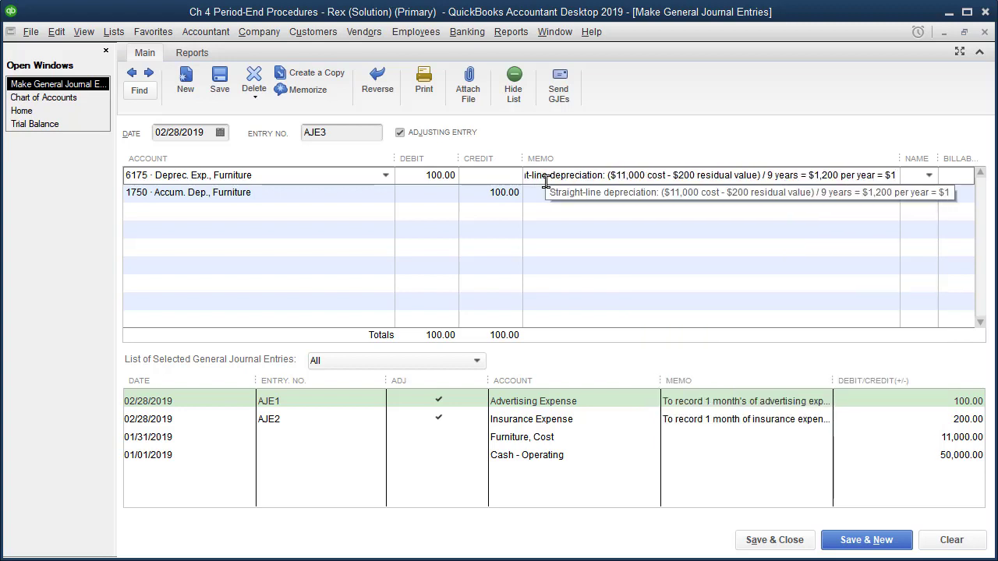
pyautogui.write('00 per mon')
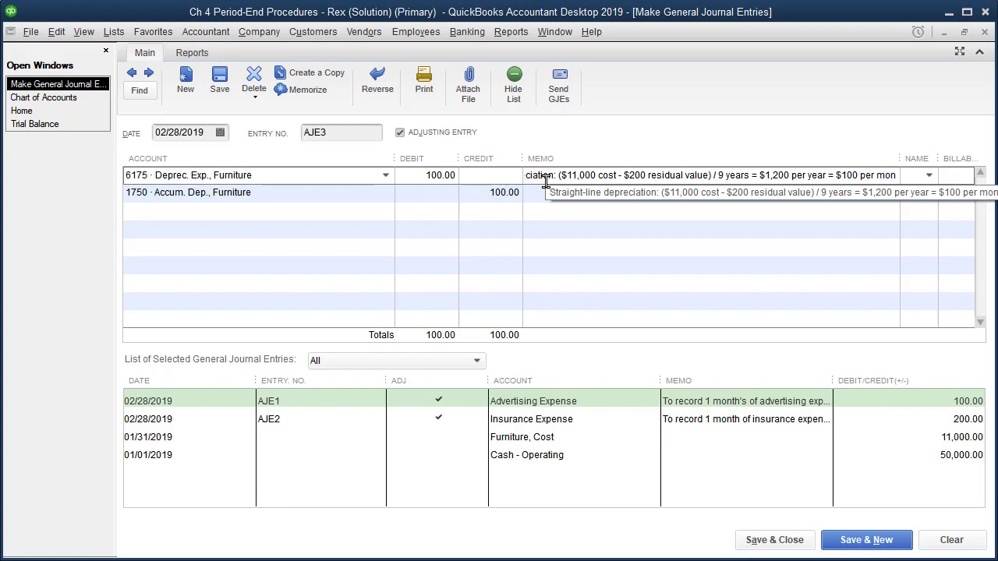
pyautogui.write('th')
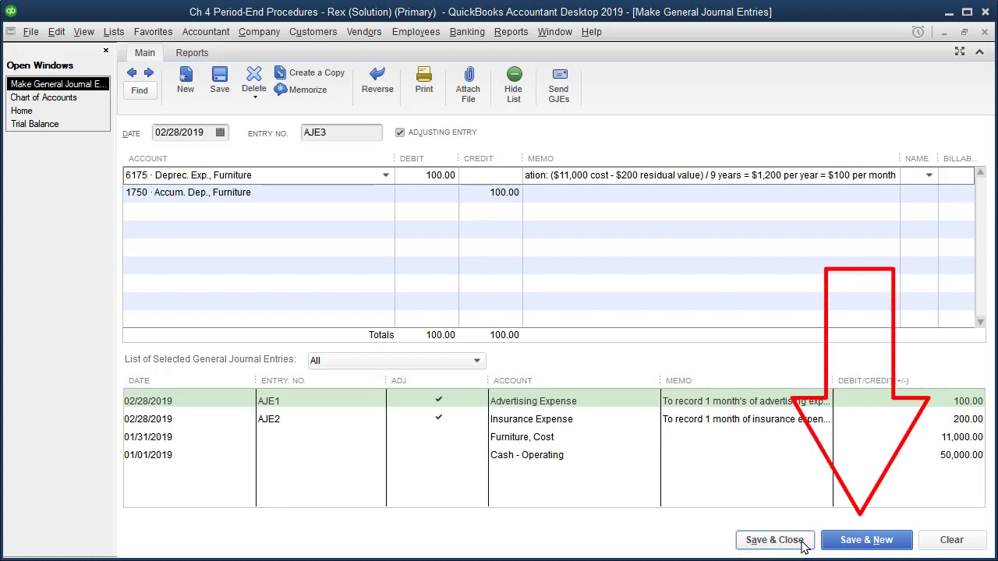
pyautogui.click(849, 543)
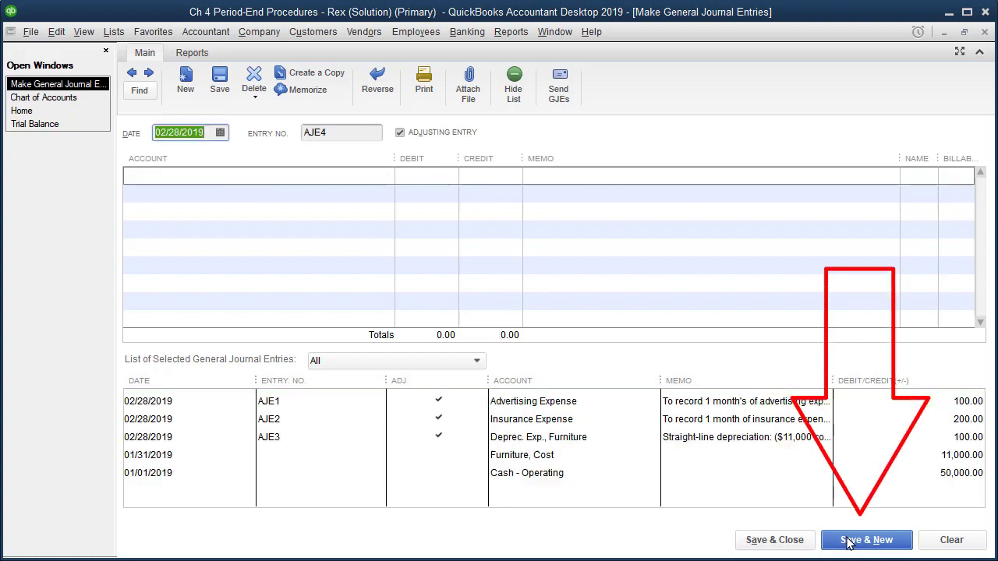
pyautogui.click(341, 132)
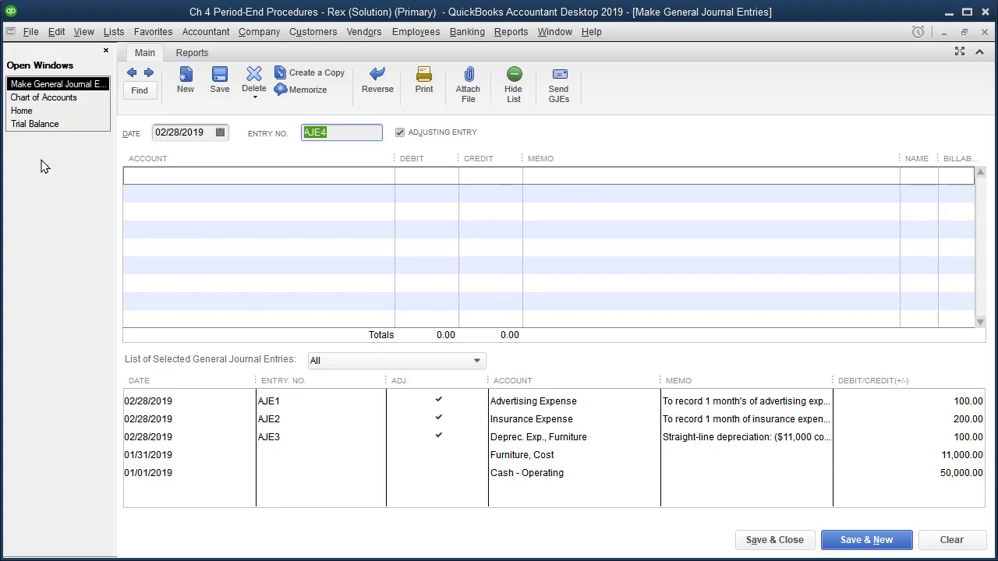
# - Compare the balances of 1725 Furniture, Cost, 1750 Accum. Dep., Furniture and parent account 1700 Furniture in the Chart of Accounts
pyautogui.click(56, 101)
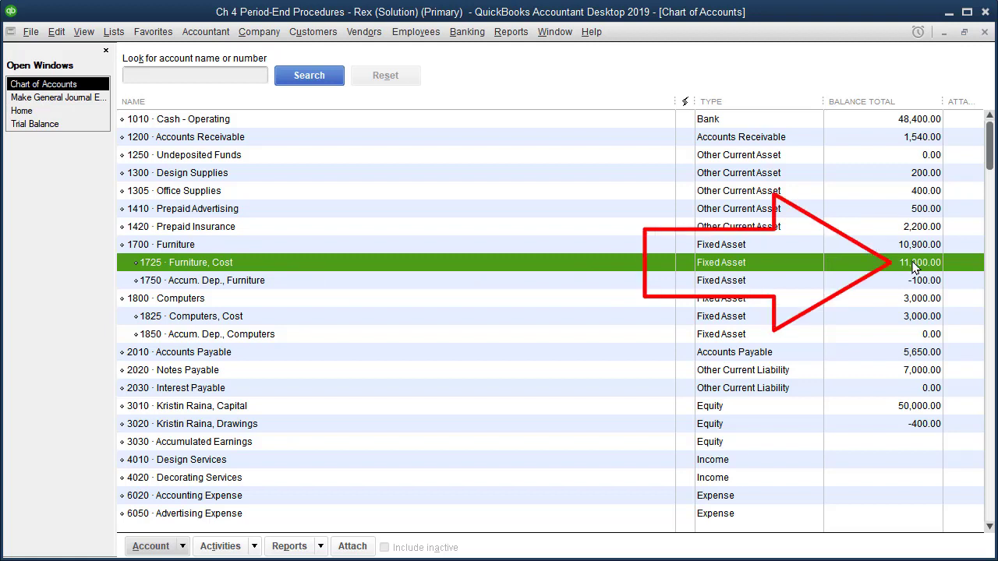
pyautogui.click(890, 288)
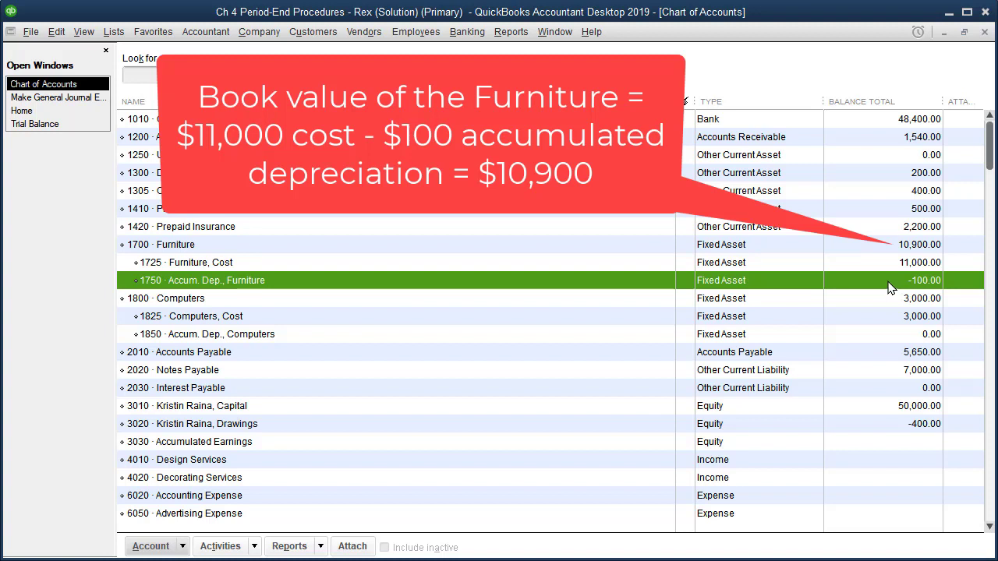
pyautogui.click(906, 265)
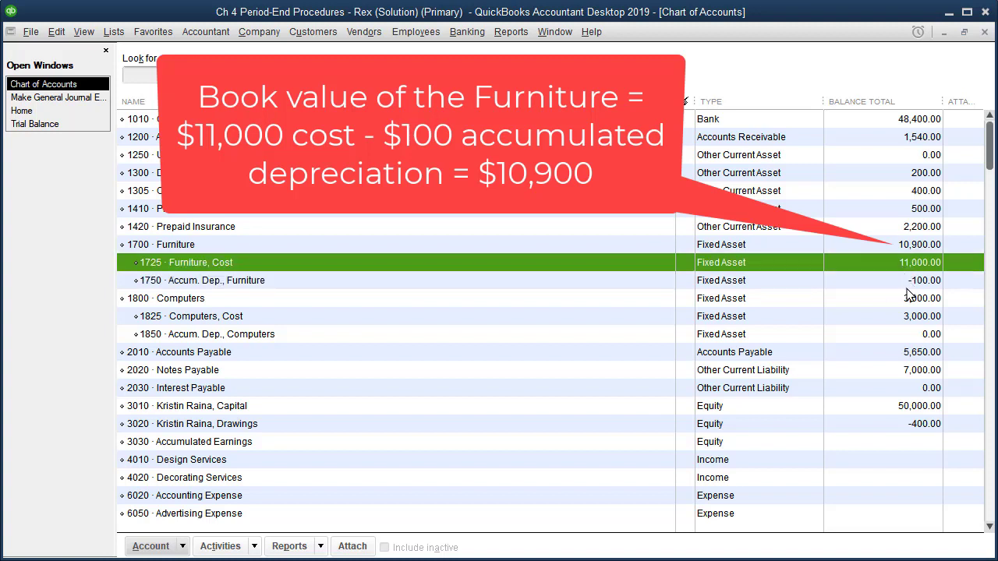
pyautogui.click(907, 282)
pyautogui.click(894, 247)
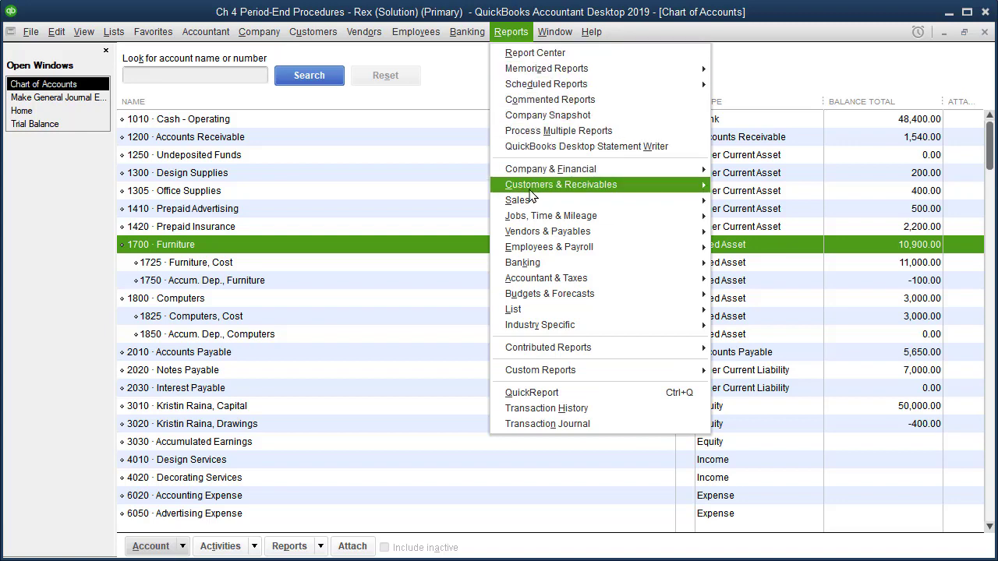
# - Open the standard Balance Sheet report and set its as-of date to 02/28/2019
pyautogui.moveTo(576, 176)
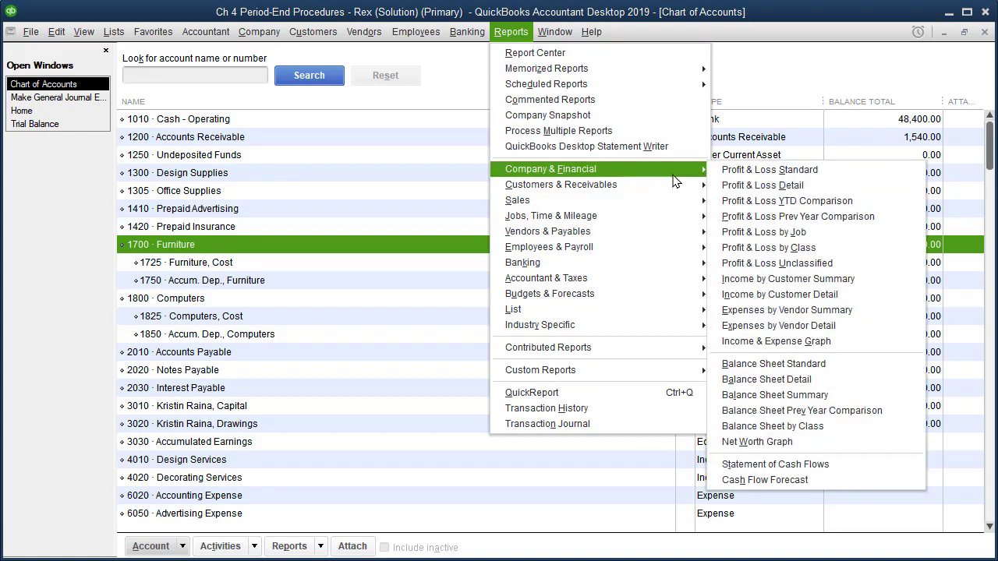
pyautogui.click(856, 365)
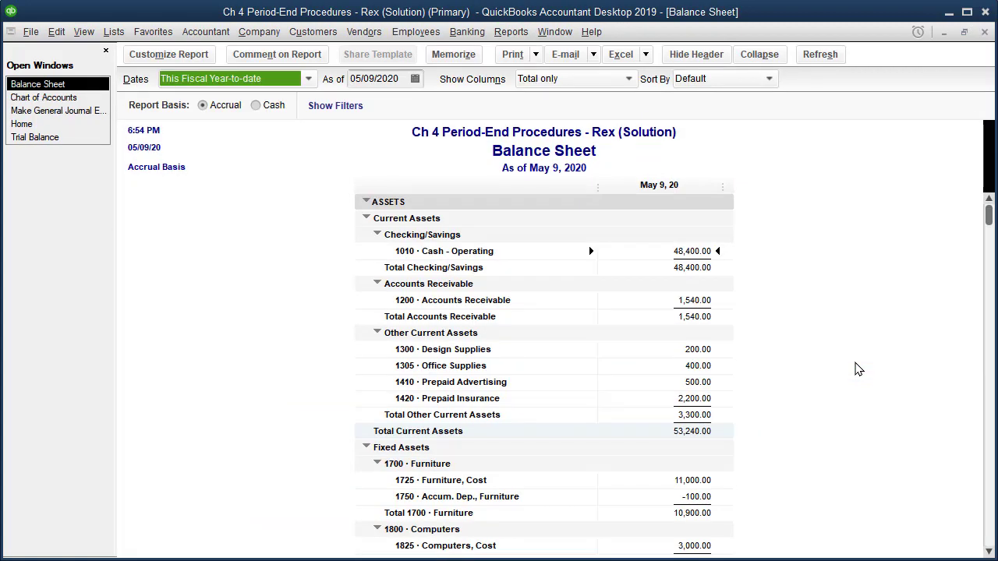
pyautogui.press('Tab')
pyautogui.write('05')
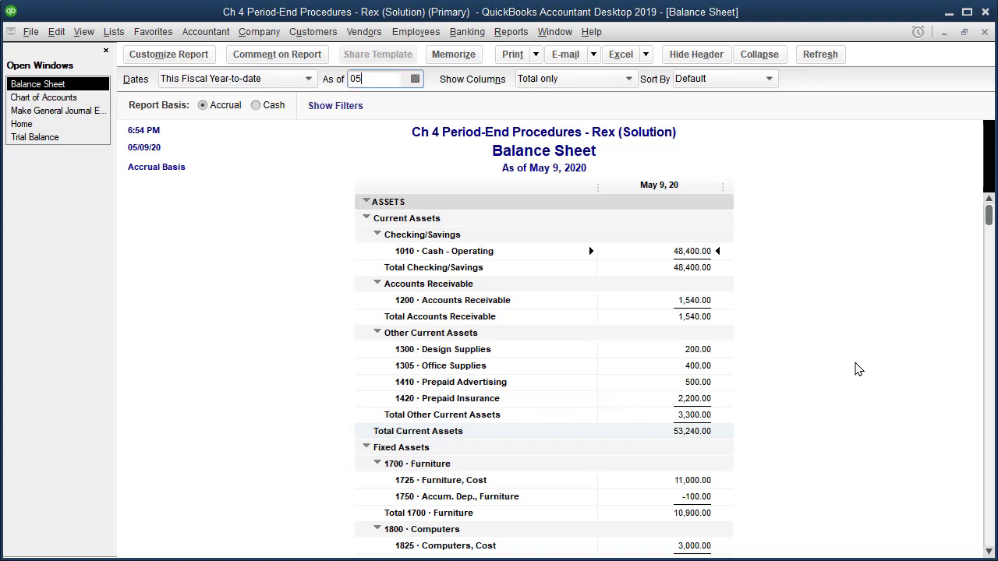
pyautogui.write('2819')
pyautogui.press('Tab')
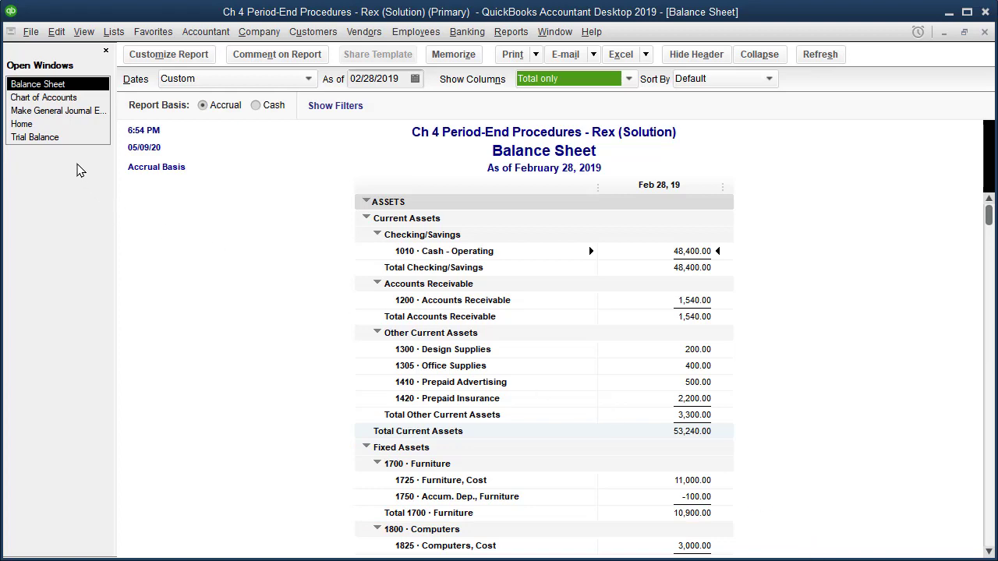
# - Switch to the already open Trial Balance report
pyautogui.click(55, 138)
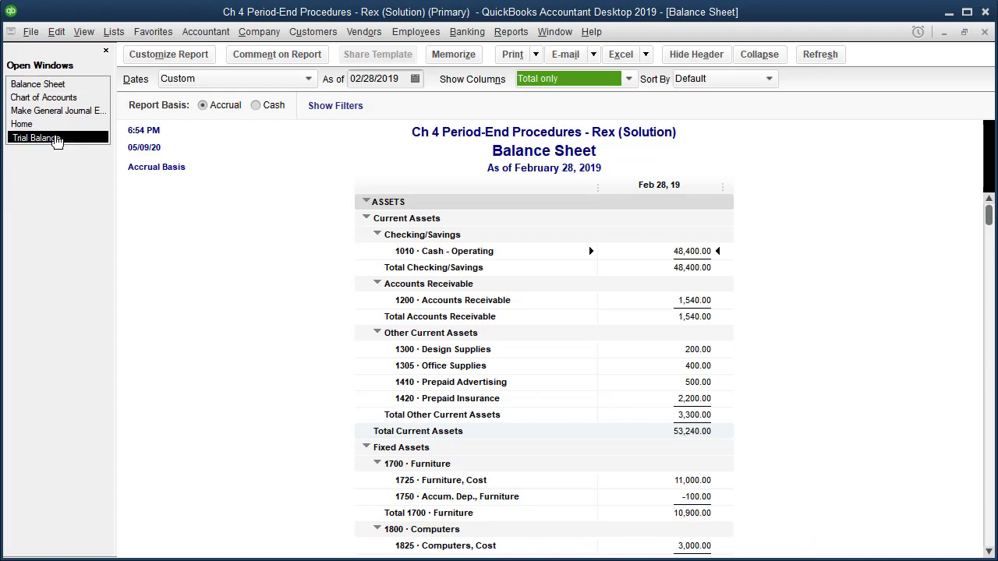